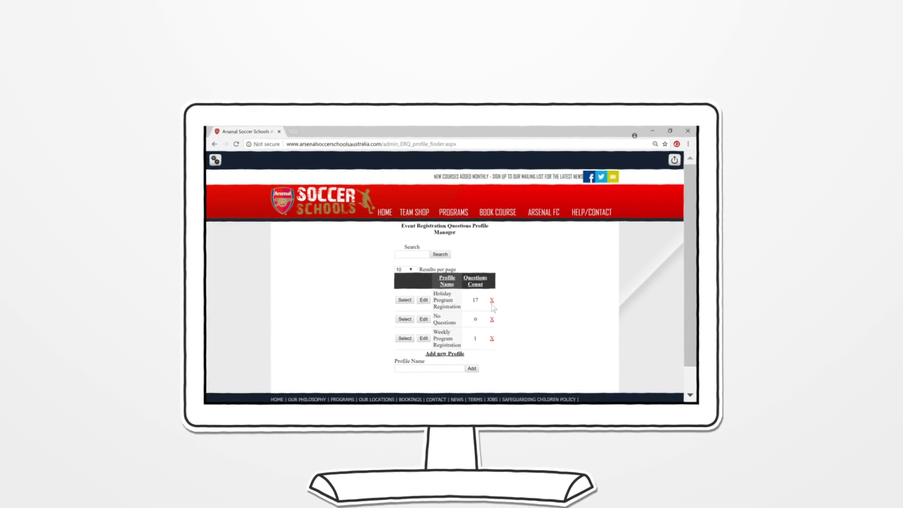
Step: Try to insert "awef" into the name of the Holiday Program Registration profile
click(424, 300)
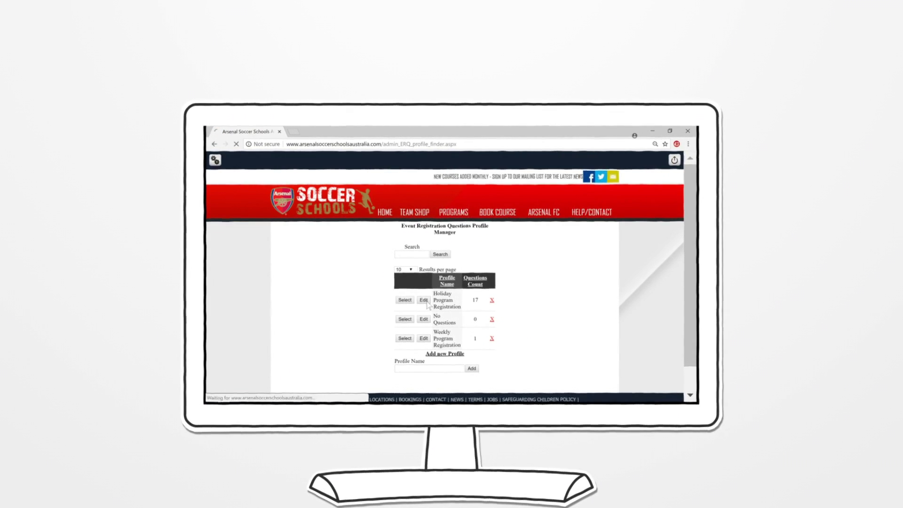
click(460, 294)
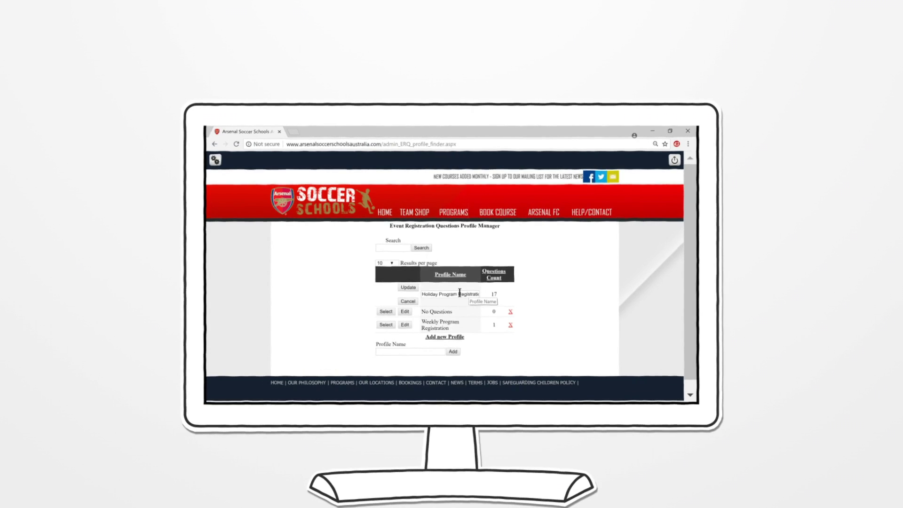
text(awef)
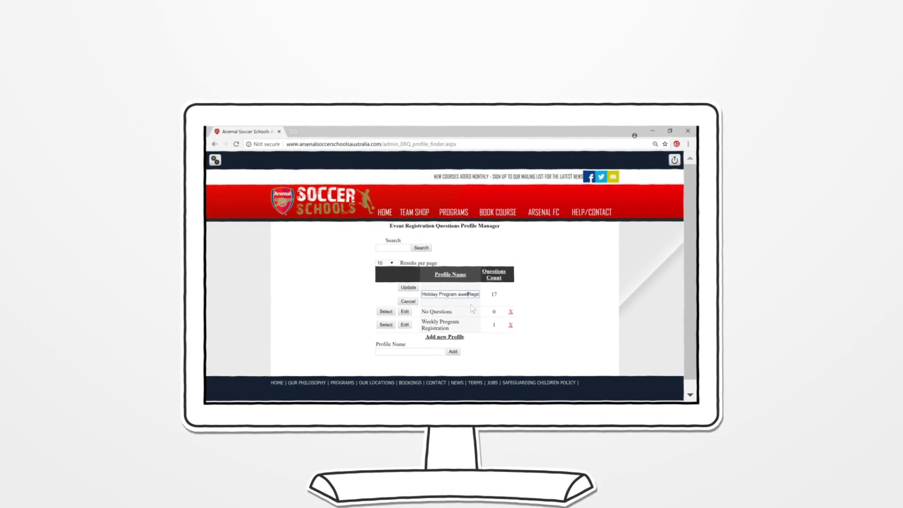
click(410, 288)
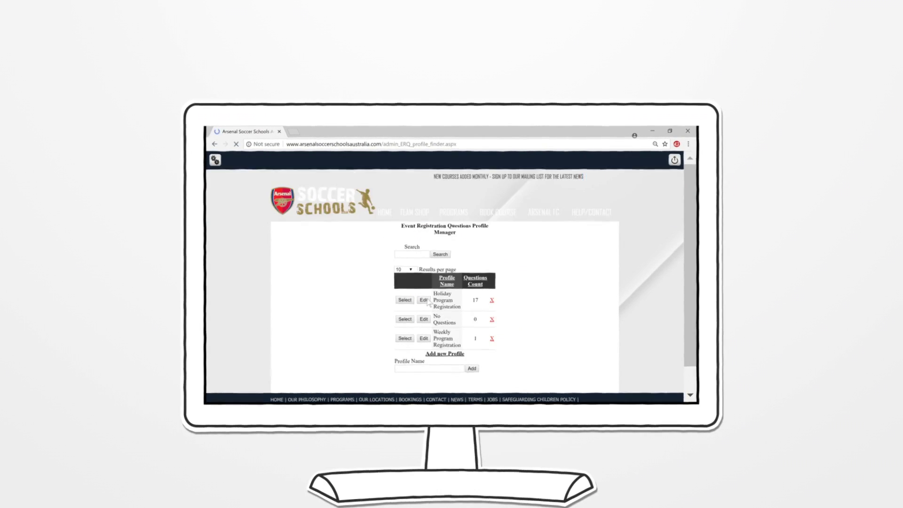
Step: Enter "test" as the name for a new profile
click(423, 368)
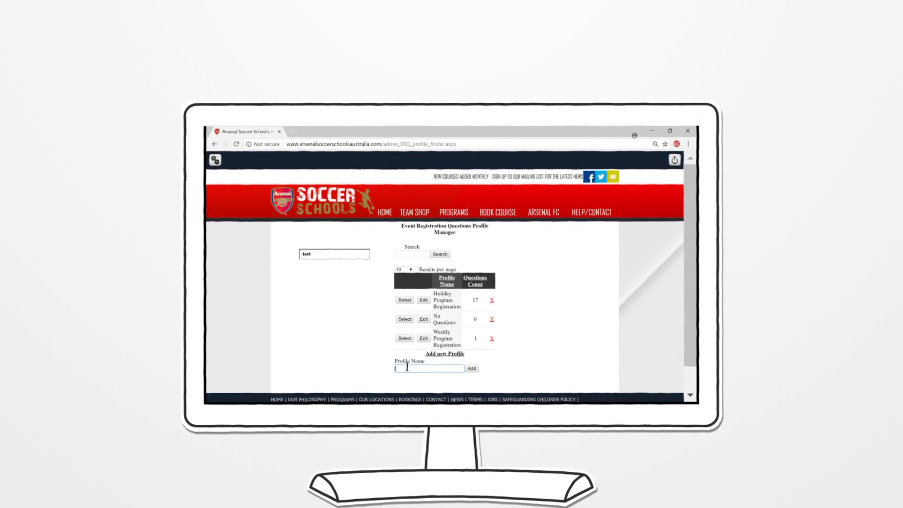
click(408, 368)
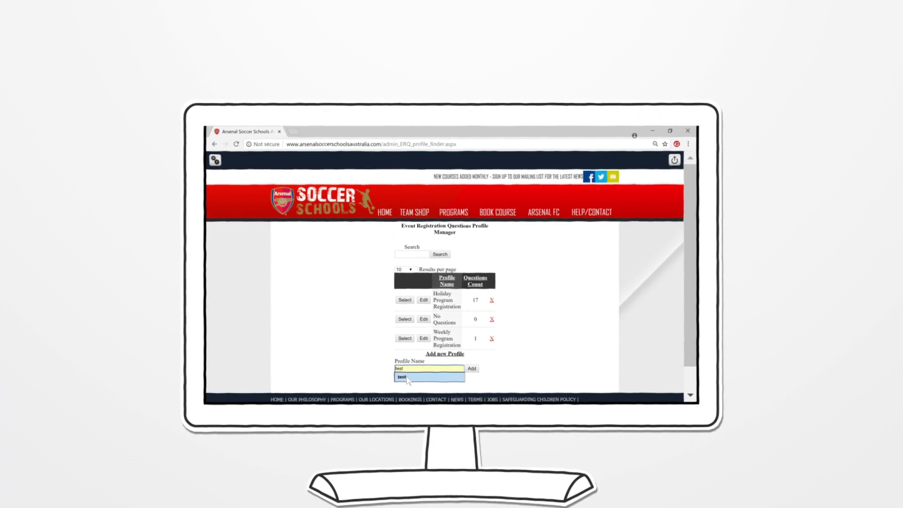
click(416, 377)
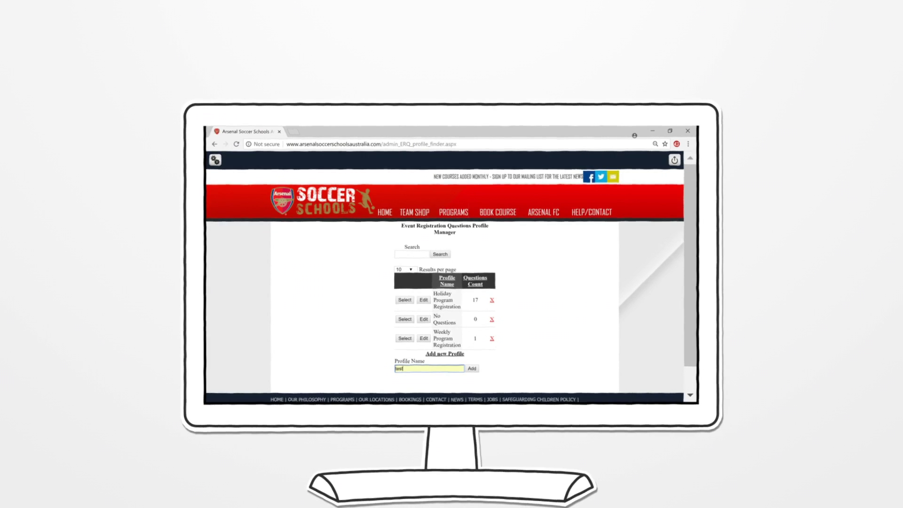
Step: Select the Holiday Program Registration profile and enter "Test question" as the plain text of a new question
click(405, 300)
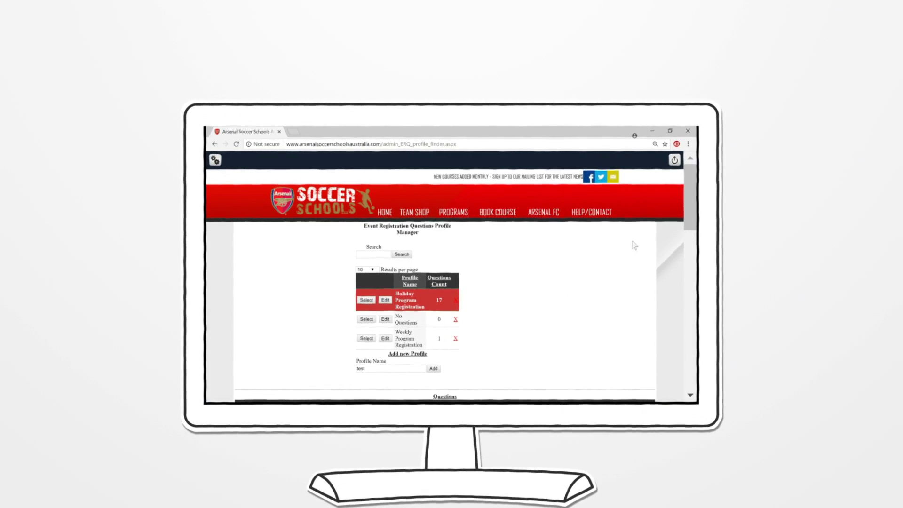
drag(686, 199, 687, 376)
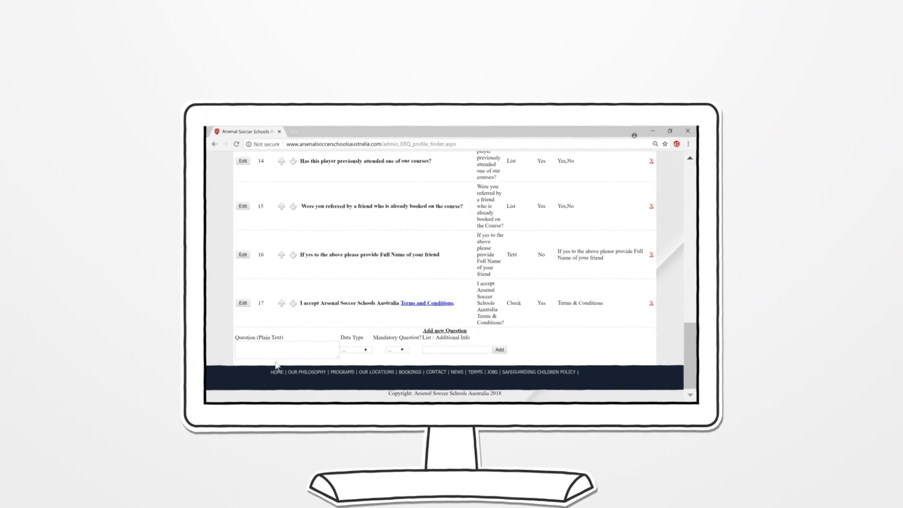
click(289, 352)
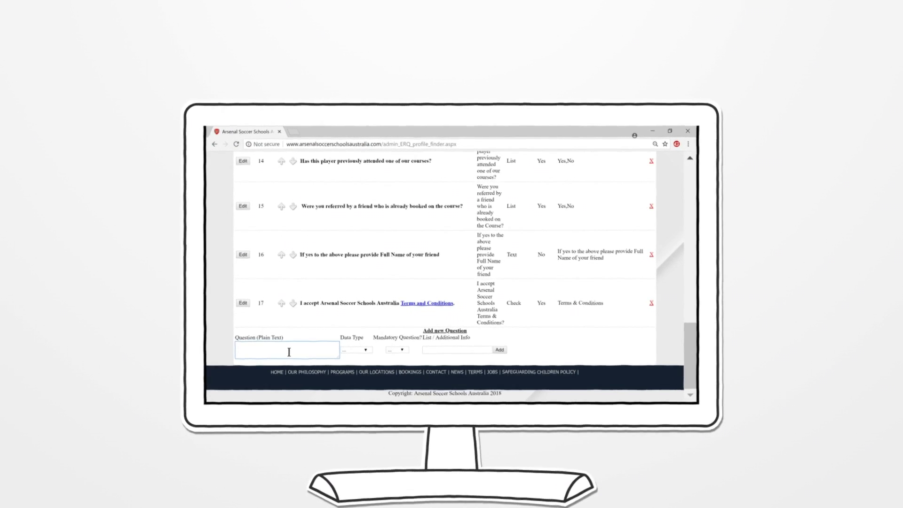
text(T)
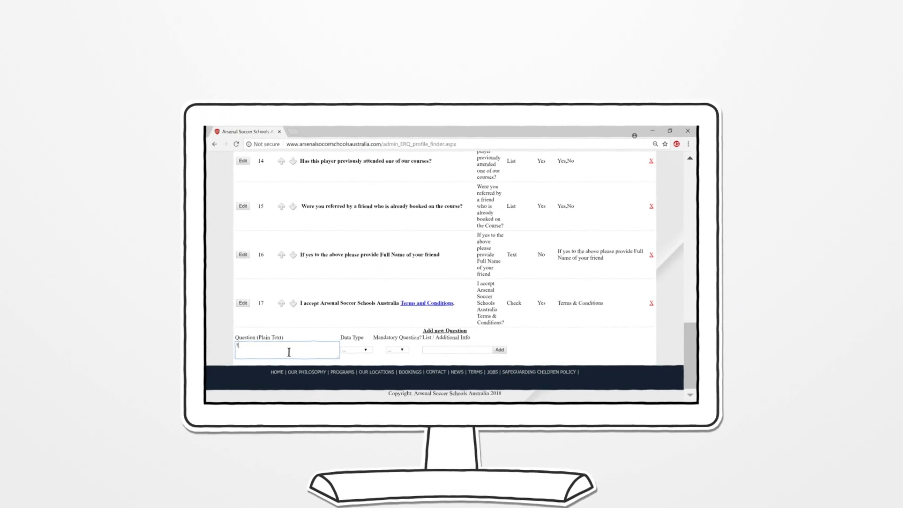
text(est)
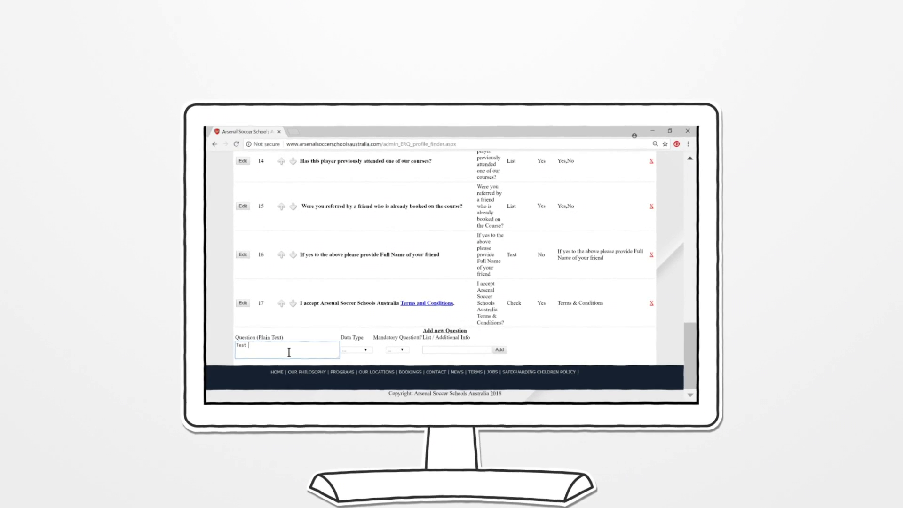
text( quest)
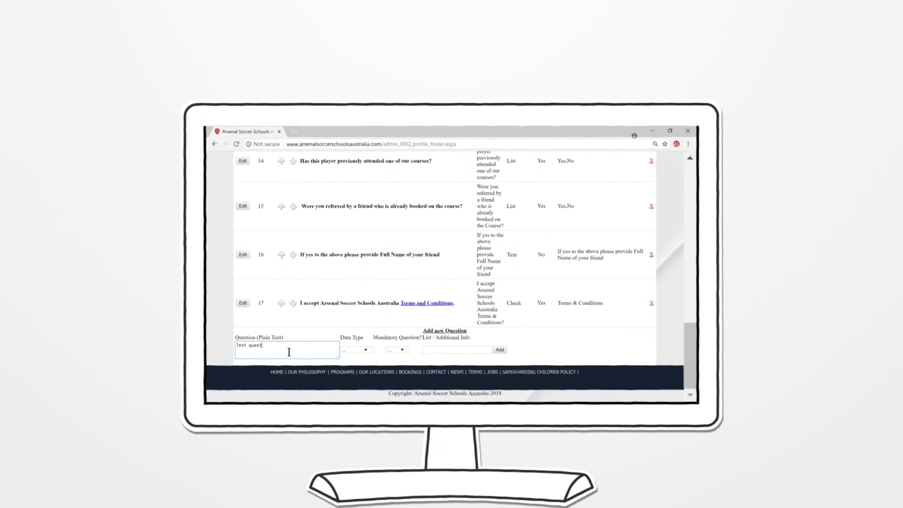
text(ion)
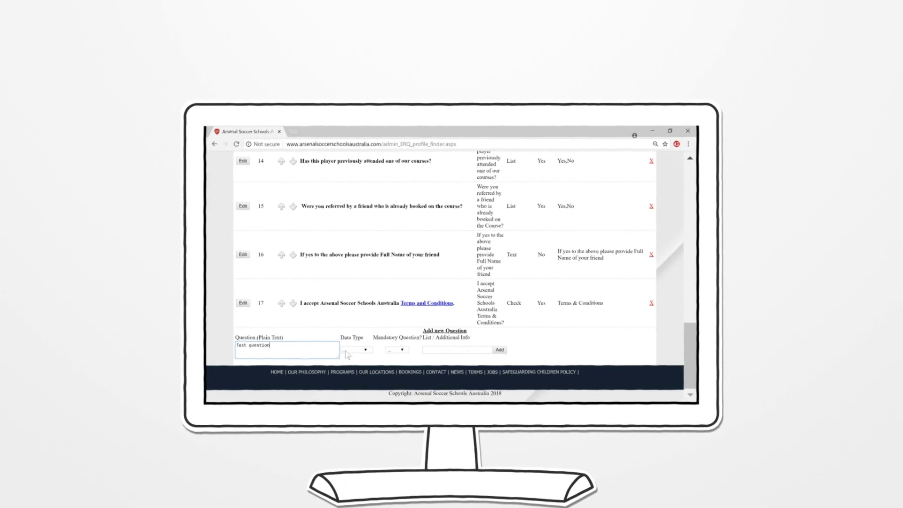
Step: Set the new question to the List data type, non-mandatory, with the options "Male,Female", and add it to the profile
click(364, 350)
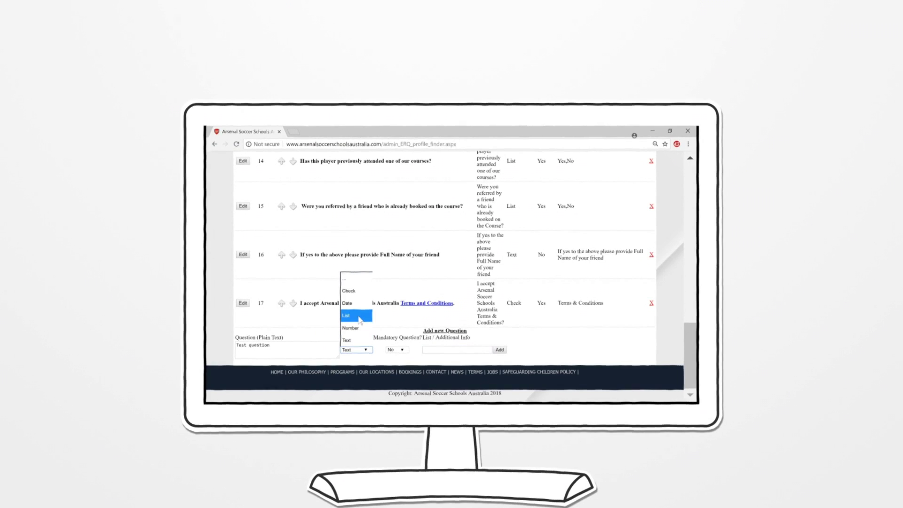
click(446, 350)
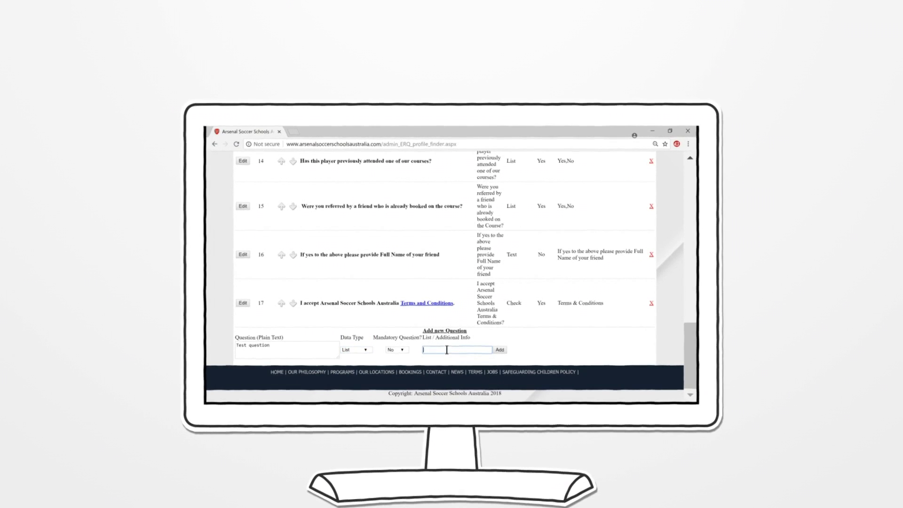
text(Male)
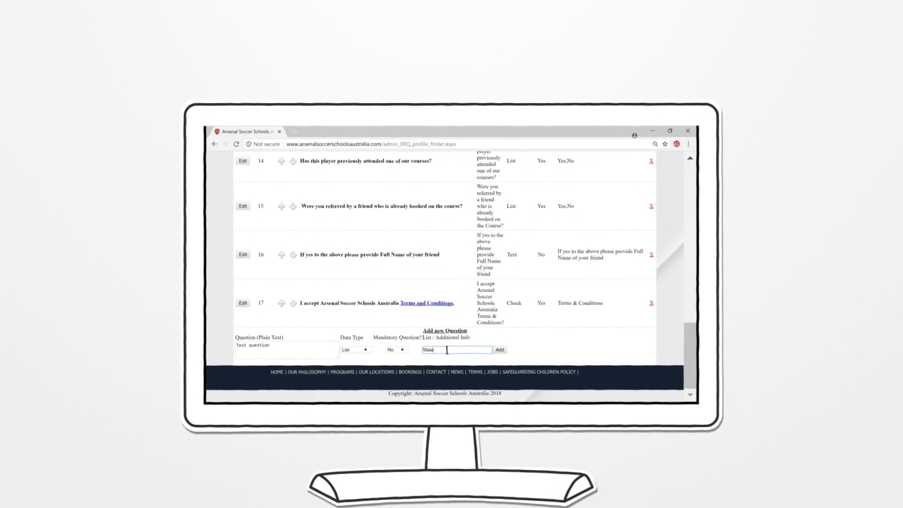
text(,Fe)
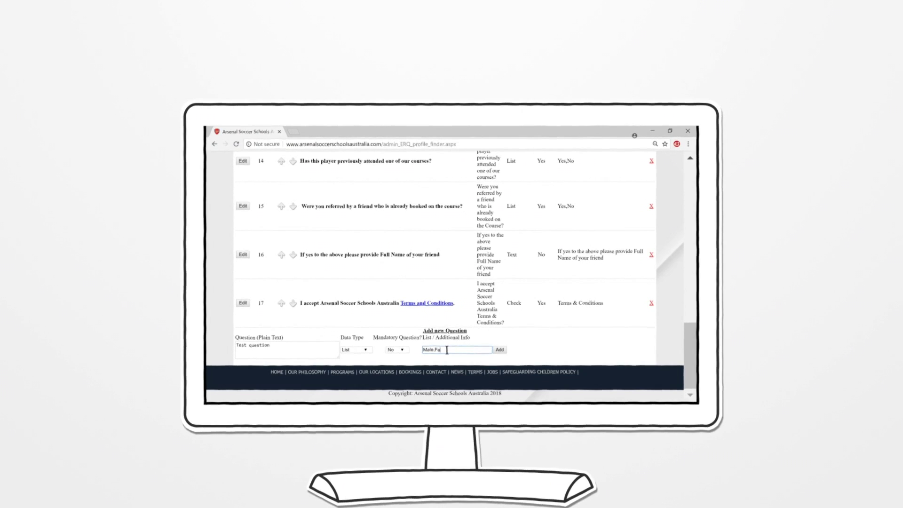
text(mal)
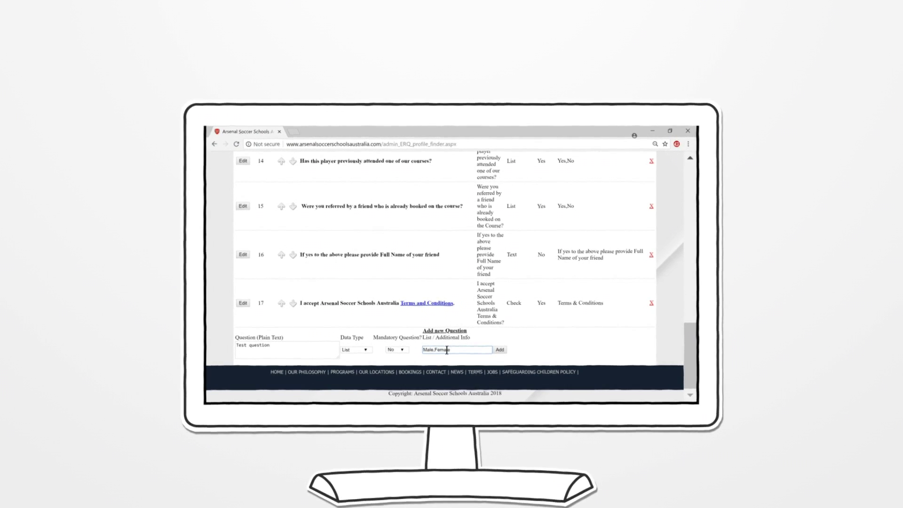
text(e)
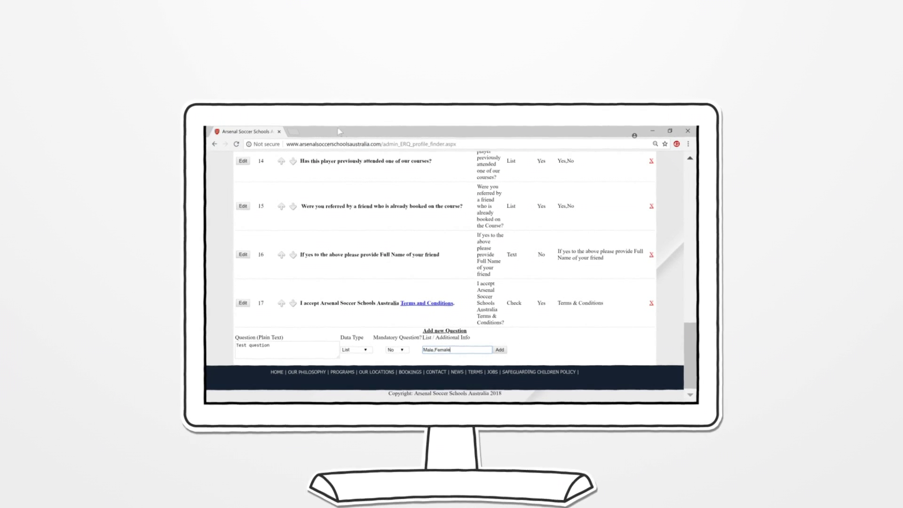
click(500, 351)
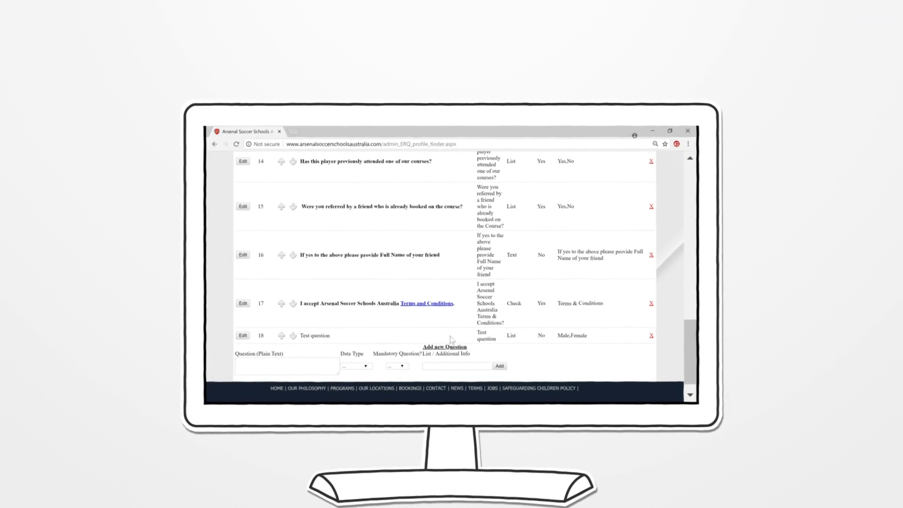
Step: Open question 18 for editing and make its formatted text "Test question" bold
click(243, 336)
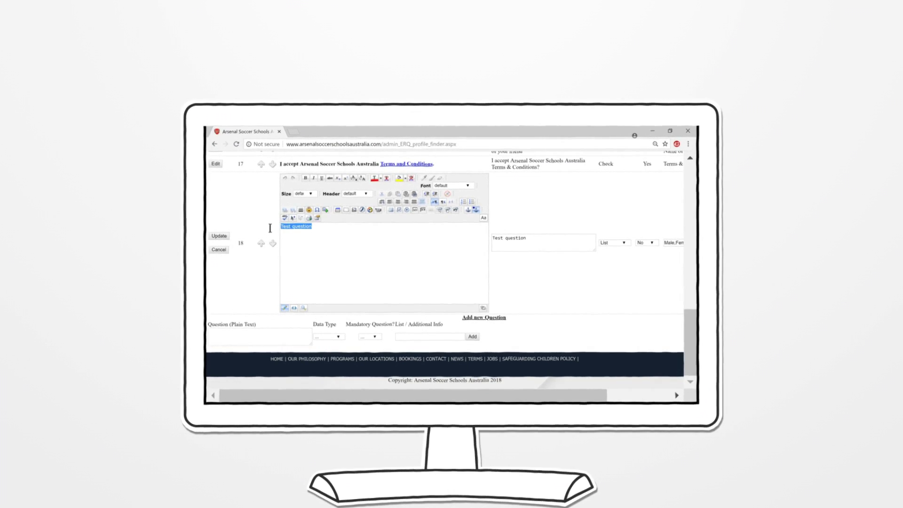
key(ctrl+b)
click(359, 262)
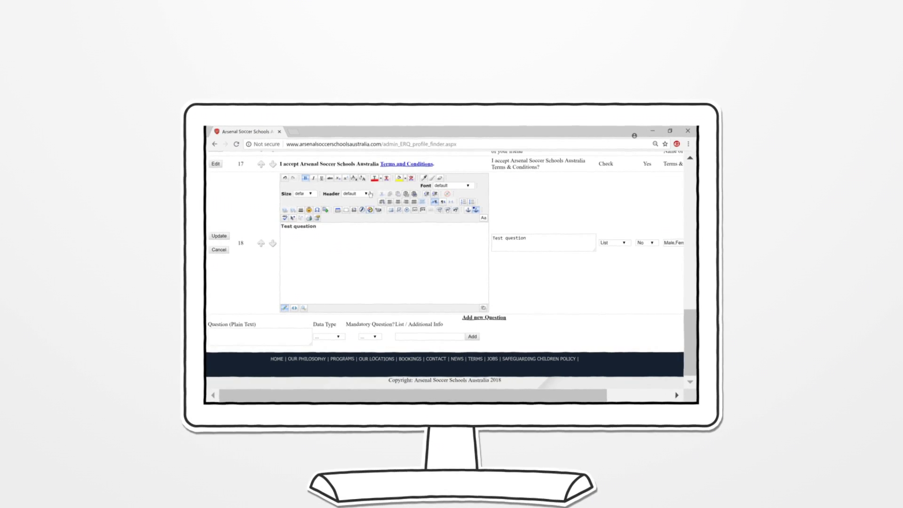
Step: Append "qwerty" in blue to the formatted text of question 18 and save the question
click(381, 180)
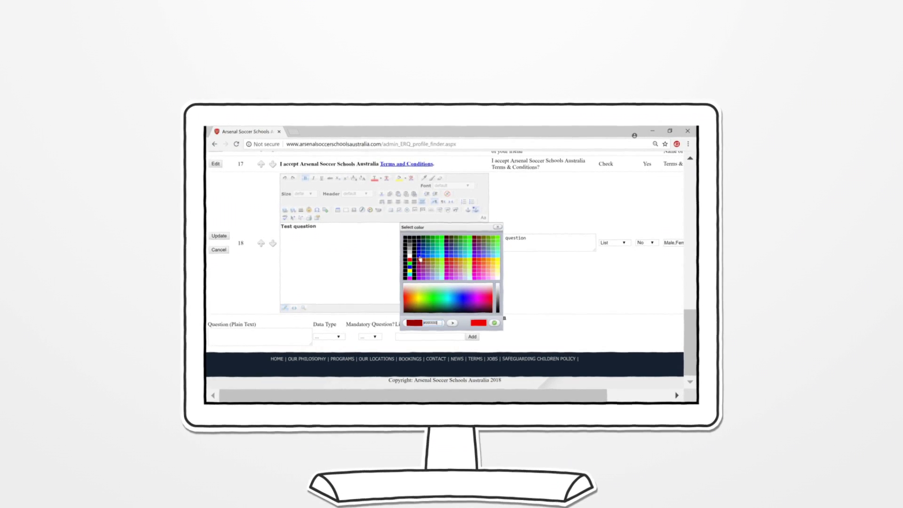
click(495, 323)
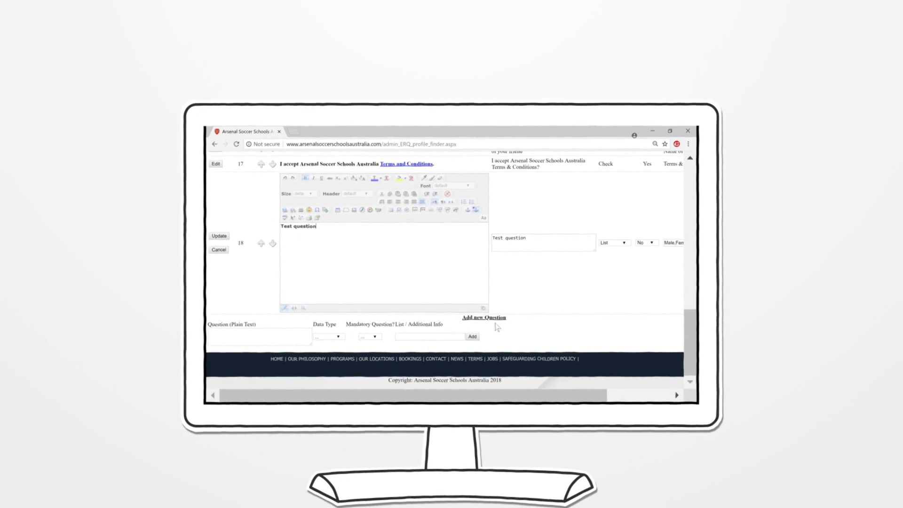
text(qwer)
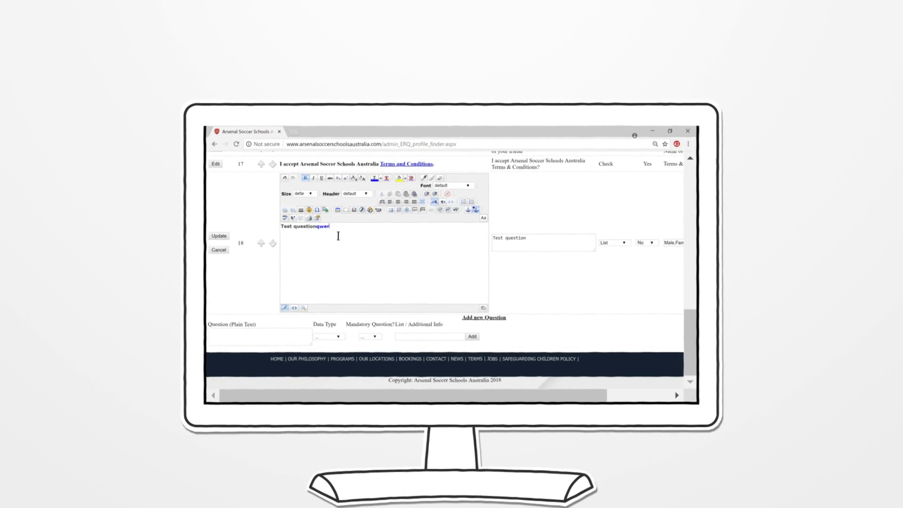
text(ty)
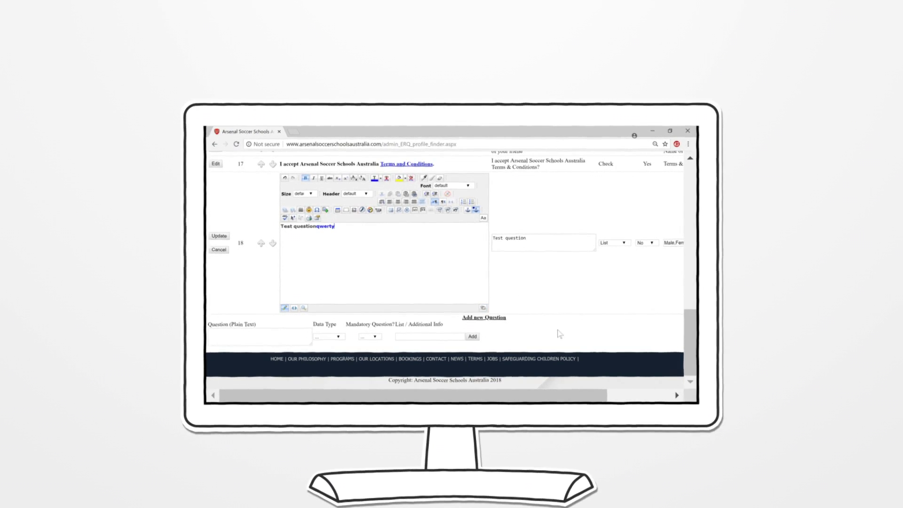
drag(691, 336, 694, 257)
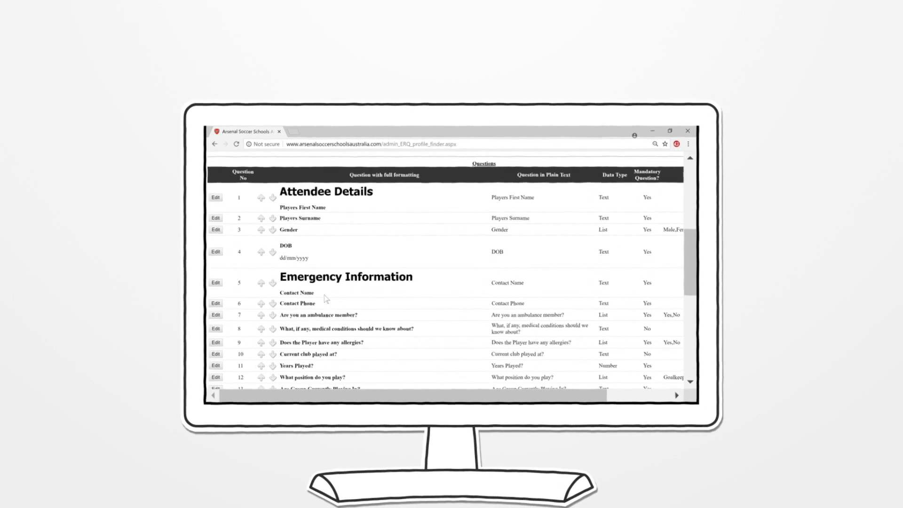
drag(690, 254, 688, 332)
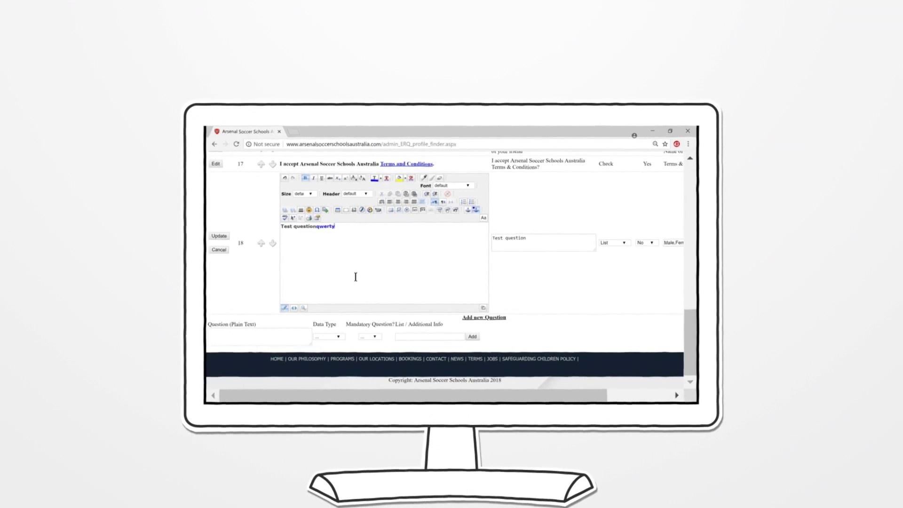
click(220, 236)
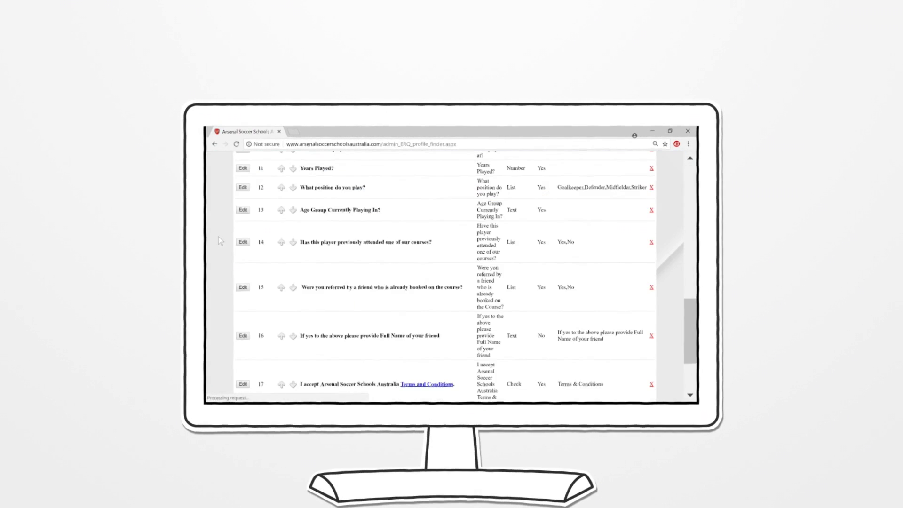
scroll(380, 241, down, 3)
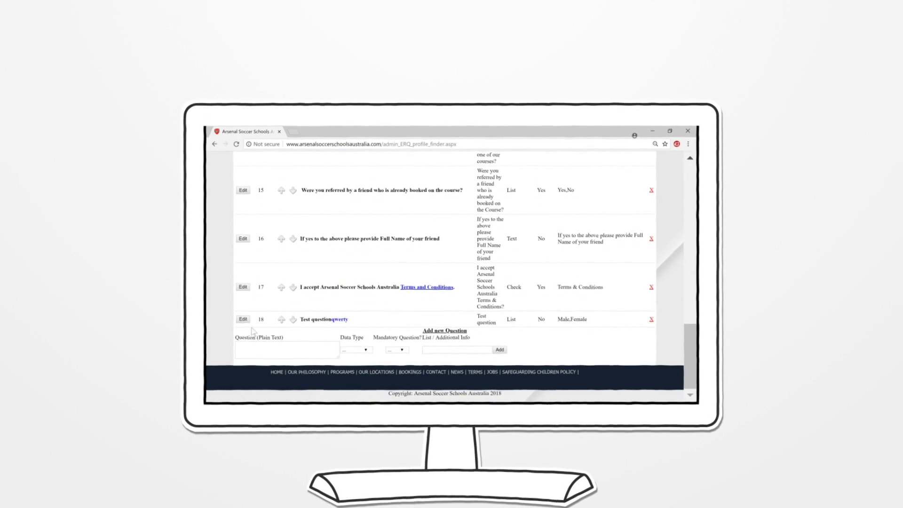
Step: Move the test question up one position in the question order and back down again
click(281, 320)
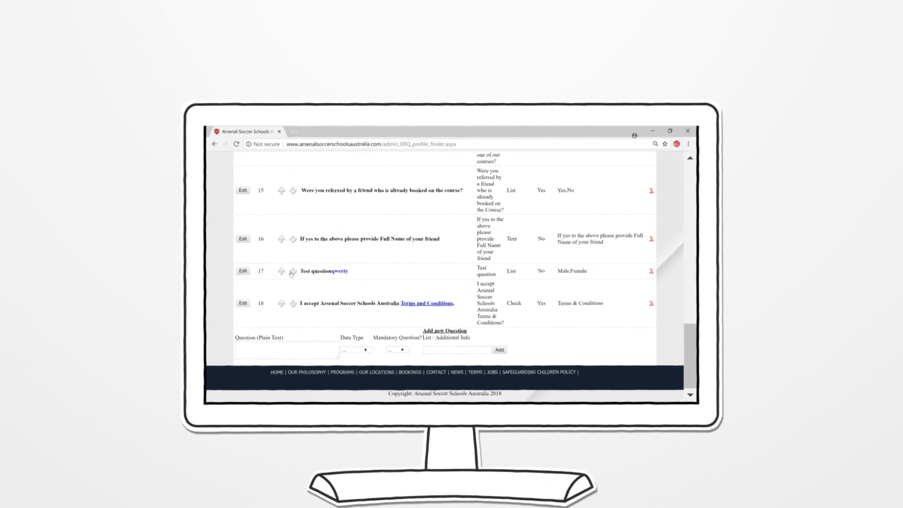
click(292, 271)
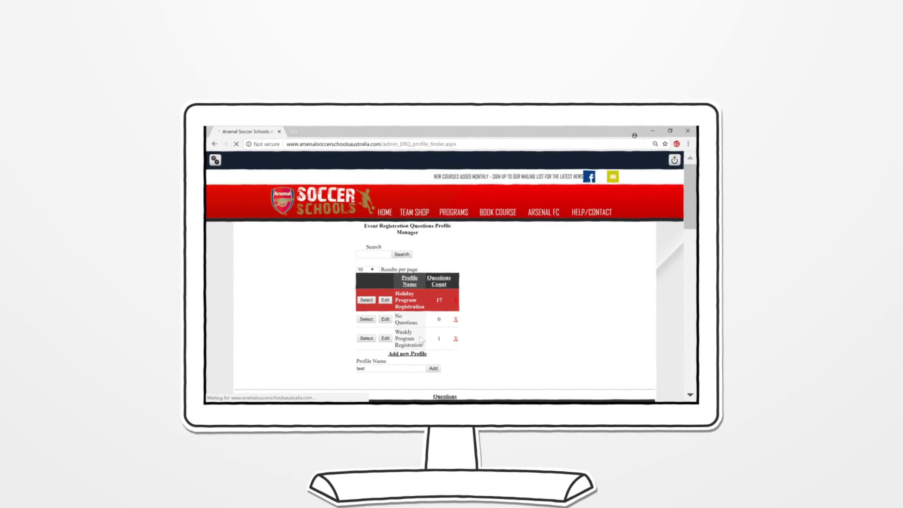